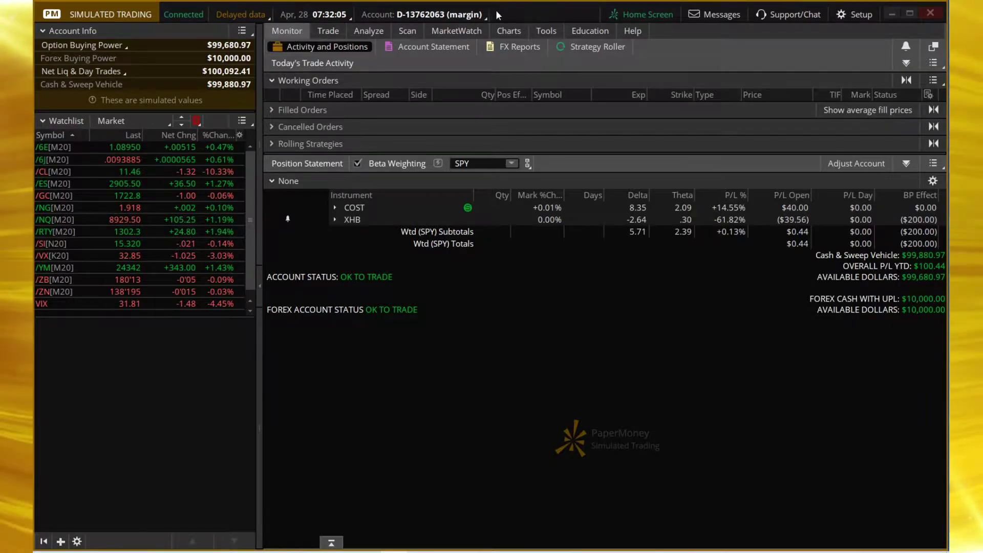
Switch to the Charts tab to review IWM's one-year daily price chart
{"action": "left_click", "coordinate": [514, 31]}
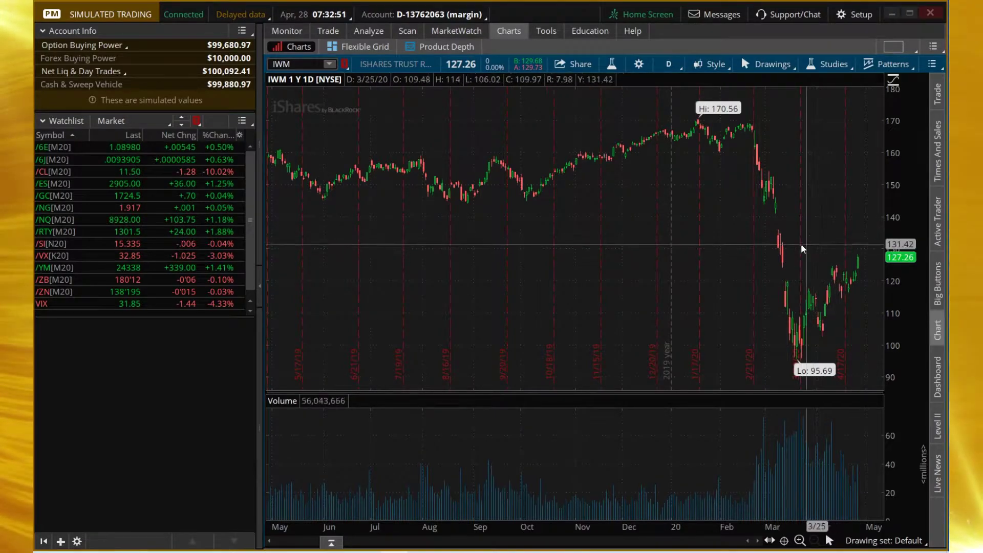
In the IWM chain, swap 5 JUN 20 for 19 JUN 20 and select the 110 put
{"action": "left_click", "coordinate": [373, 31]}
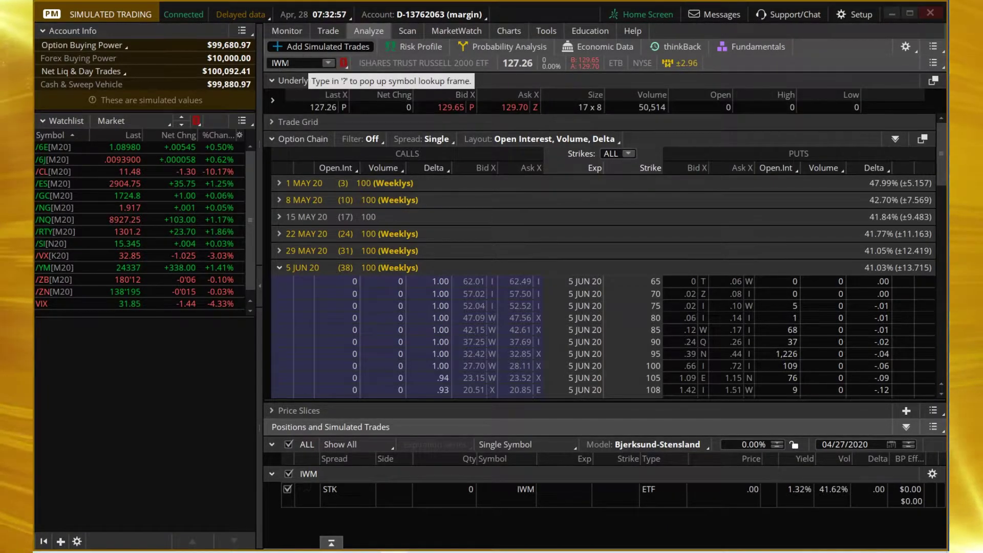
{"action": "left_click", "coordinate": [282, 268]}
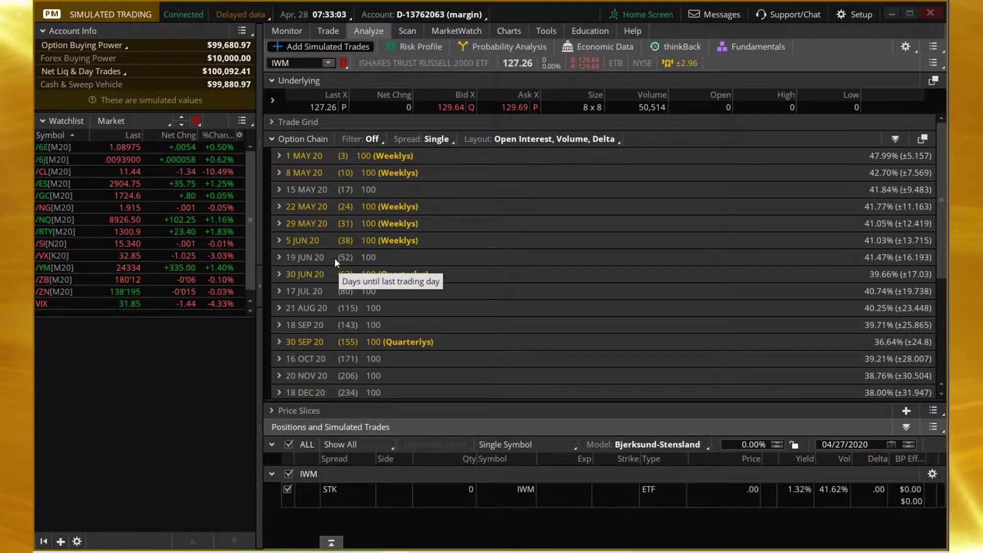
{"action": "left_click", "coordinate": [280, 258]}
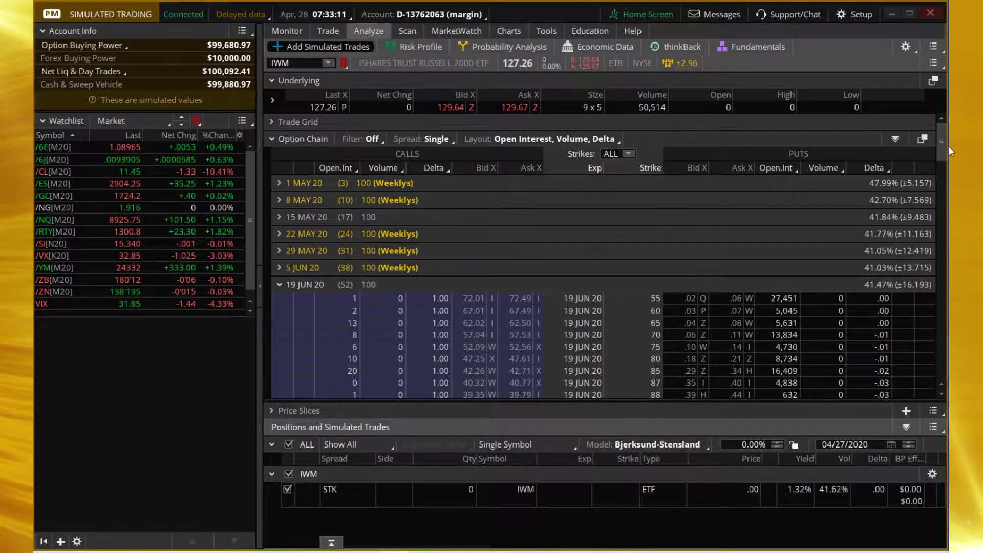
{"action": "left_click_drag", "start_coordinate": [943, 139], "coordinate": [942, 152]}
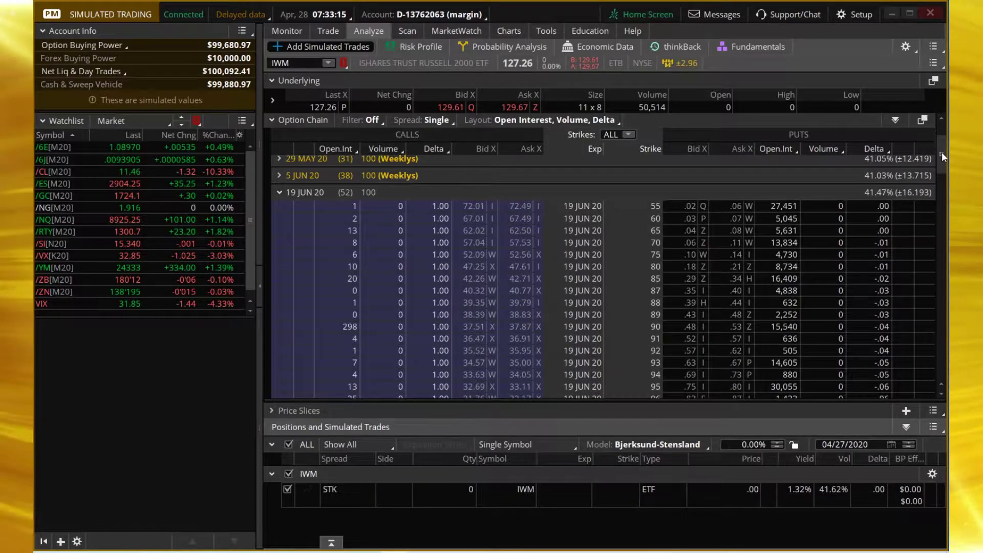
{"action": "left_click_drag", "start_coordinate": [942, 152], "coordinate": [946, 204]}
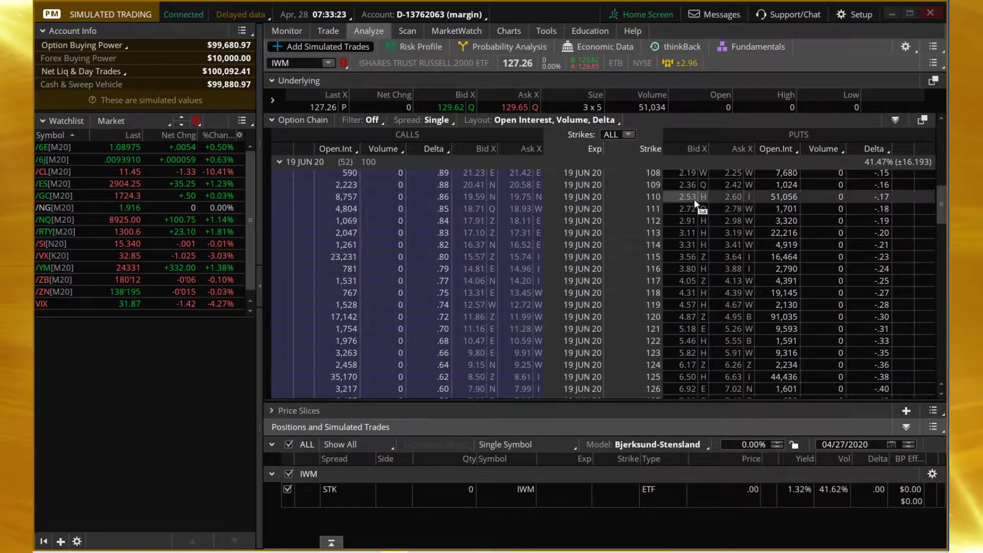
{"action": "left_click", "coordinate": [693, 197]}
Build a sell iron condor on the 110 put, moving the long put from 109 to 108
{"action": "right_click", "coordinate": [693, 197]}
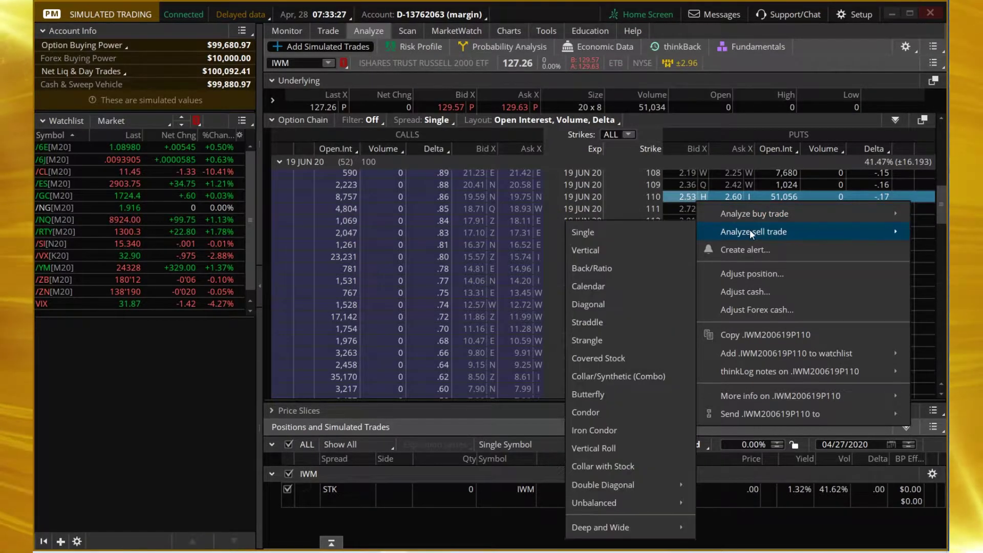
{"action": "mouse_move", "coordinate": [754, 232]}
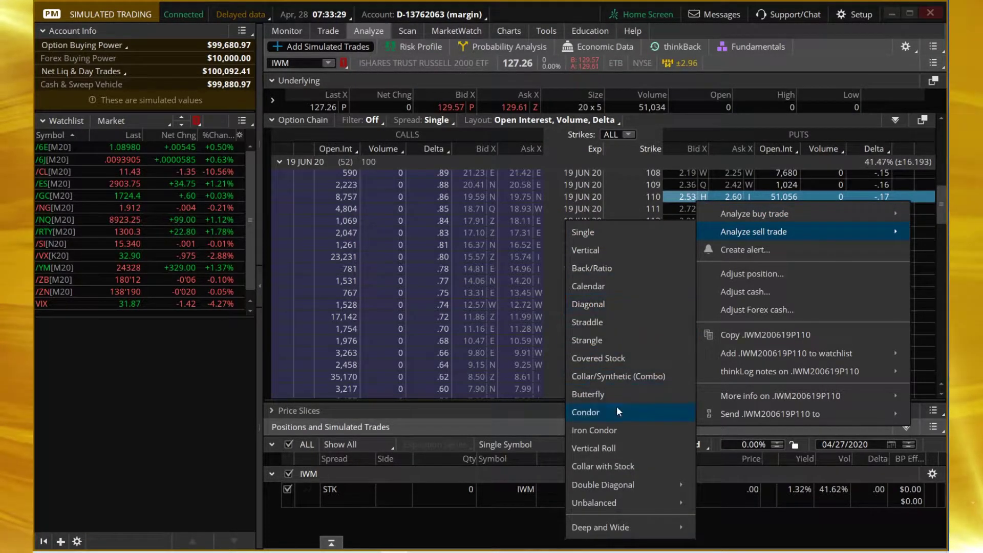
{"action": "left_click", "coordinate": [600, 432]}
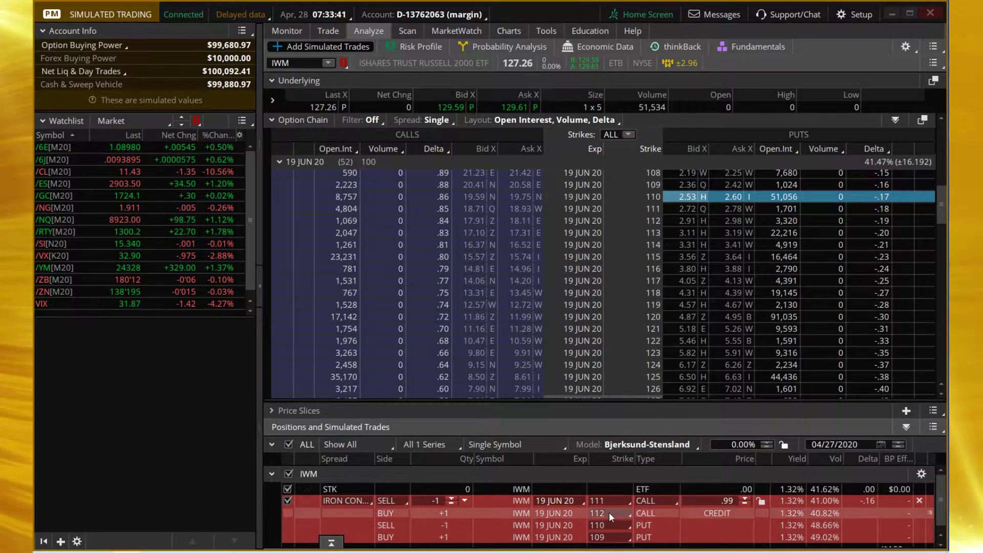
{"action": "left_click", "coordinate": [628, 539]}
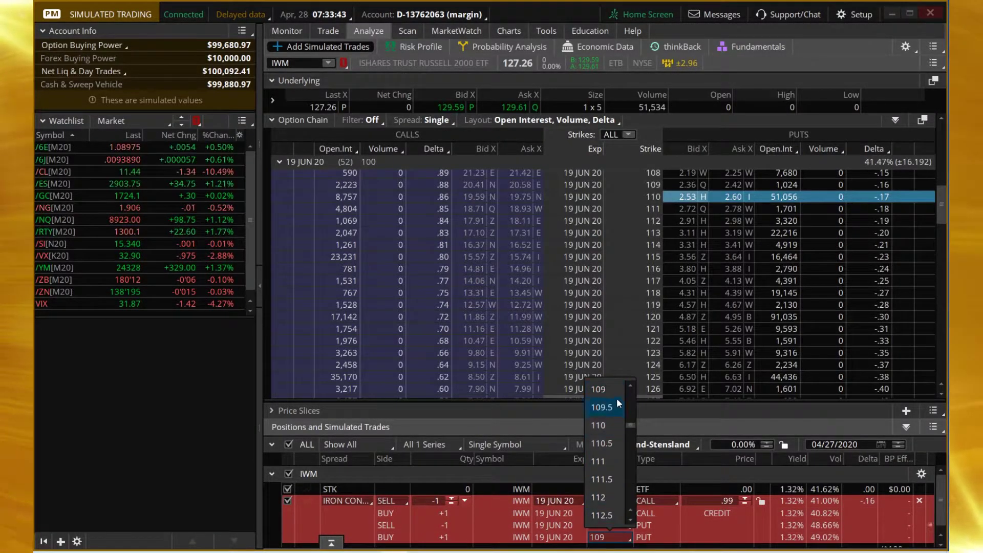
{"action": "scroll", "coordinate": [625, 386], "scroll_direction": "up", "scroll_amount": 1}
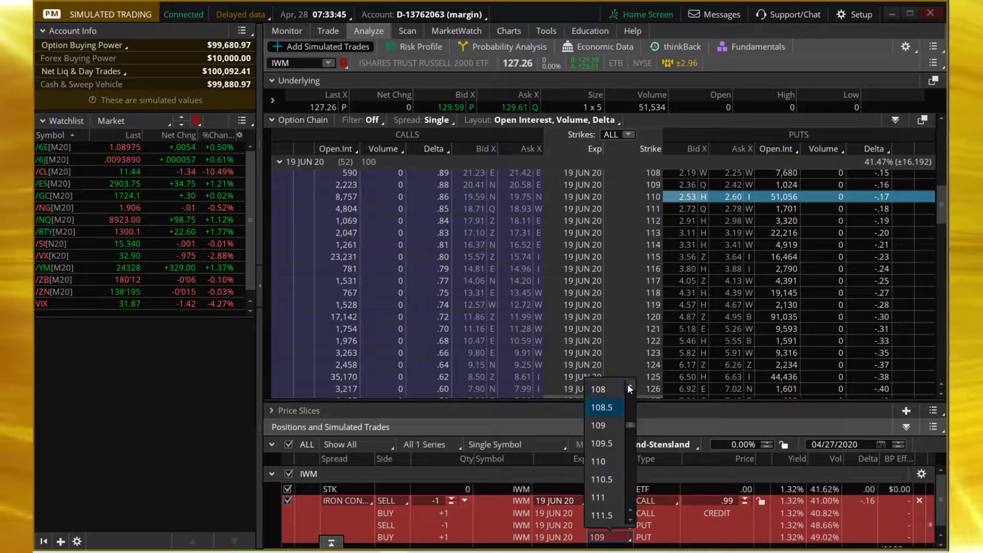
{"action": "scroll", "coordinate": [610, 386], "scroll_direction": "up", "scroll_amount": 1}
{"action": "left_click", "coordinate": [604, 389]}
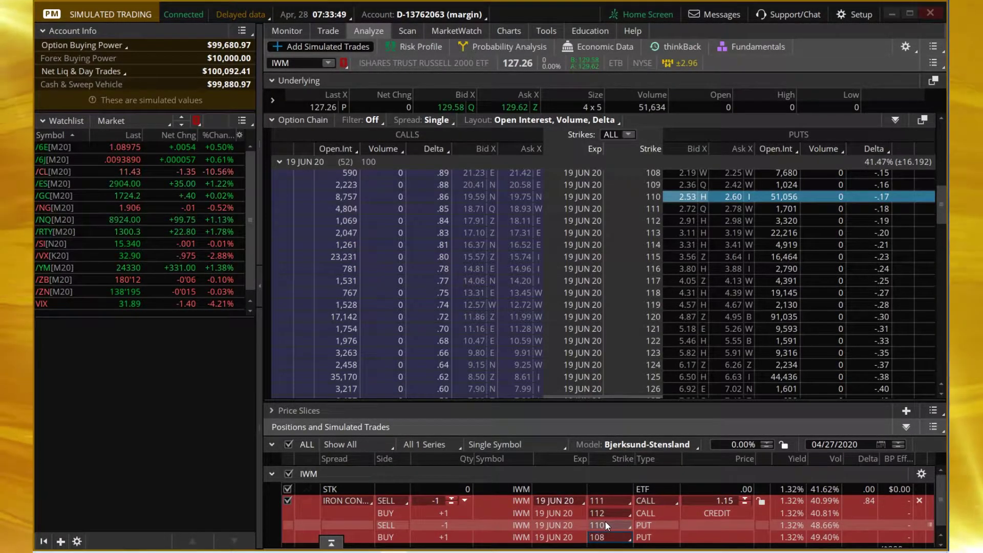
Set the condor's short call strike to 144 and long call strike to 146
{"action": "left_click", "coordinate": [629, 501]}
{"action": "left_click_drag", "start_coordinate": [631, 386], "coordinate": [633, 414]}
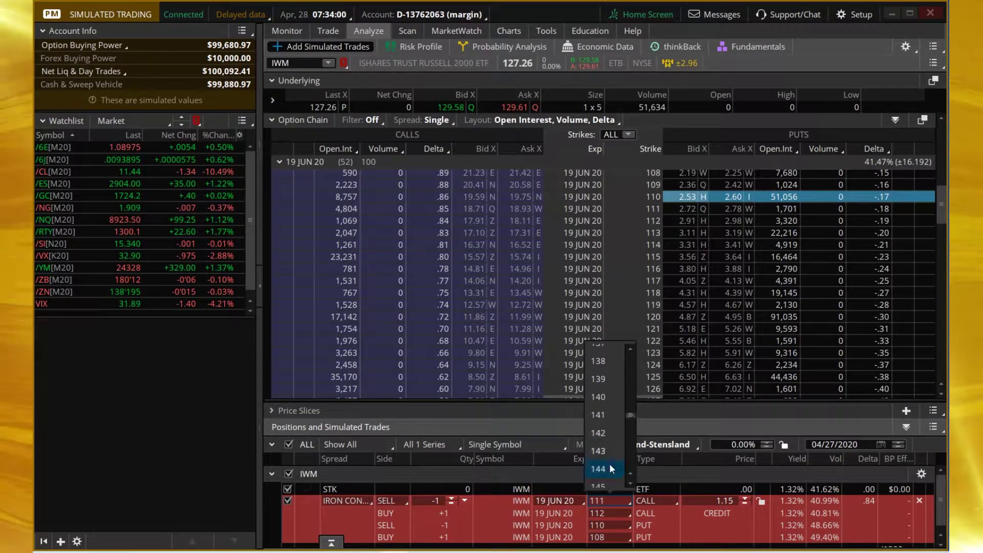
{"action": "left_click", "coordinate": [610, 468]}
{"action": "left_click", "coordinate": [629, 514]}
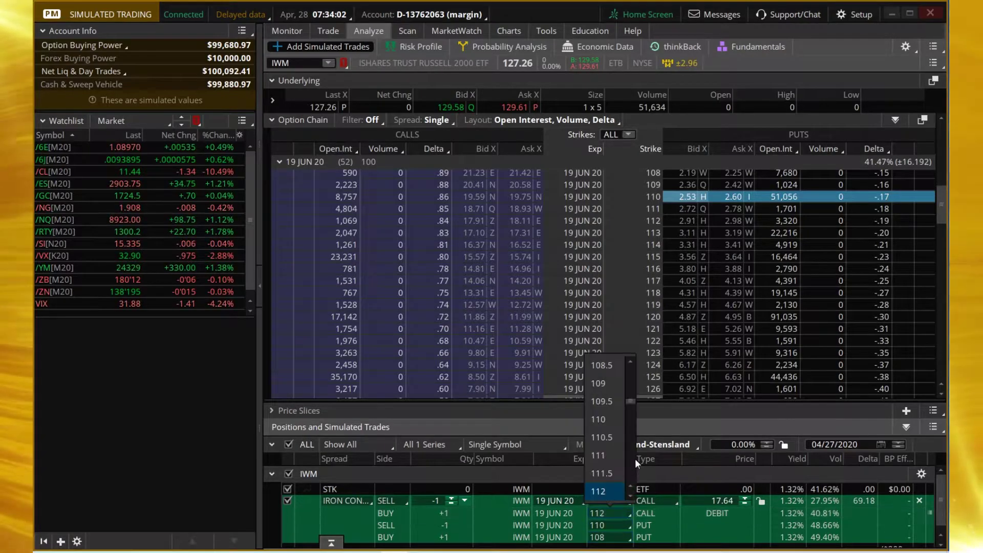
{"action": "left_click_drag", "start_coordinate": [631, 401], "coordinate": [634, 440]}
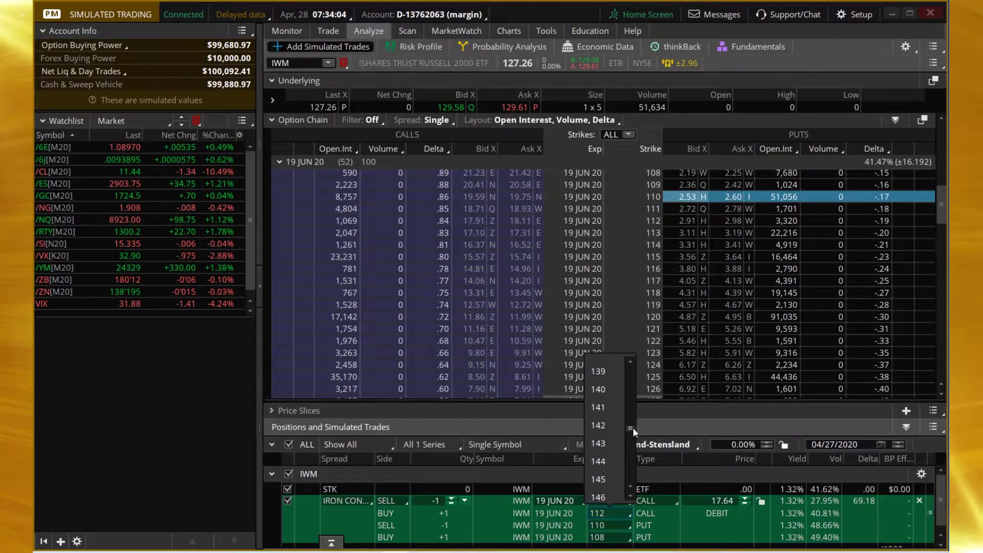
{"action": "left_click", "coordinate": [603, 492]}
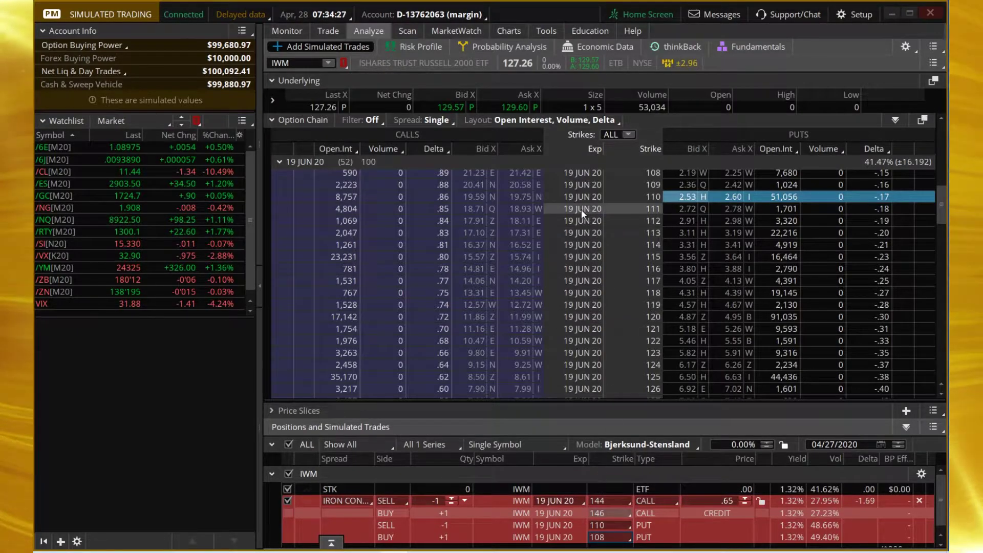
Show the Risk Profile, fit the whole condor in view, and date it 06/19/2020
{"action": "left_click", "coordinate": [427, 51]}
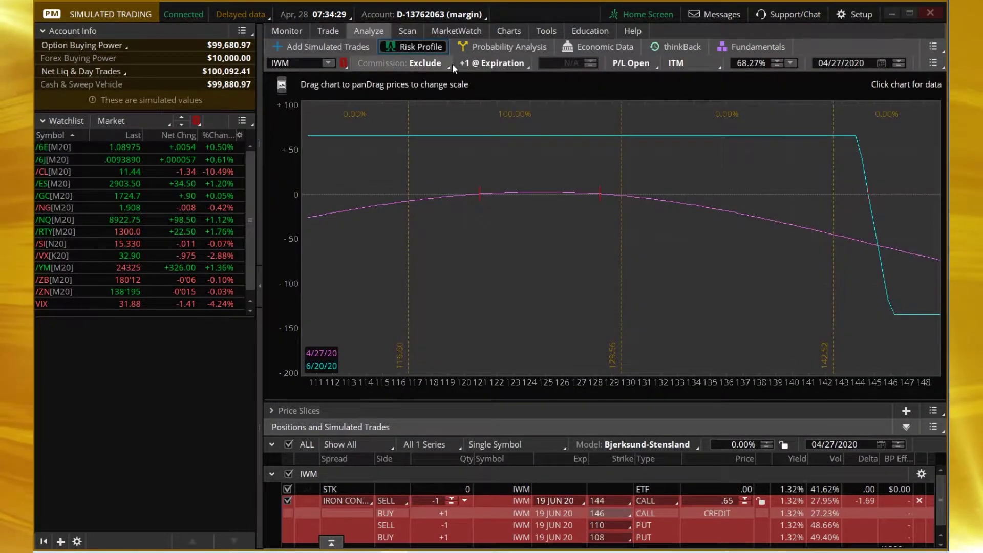
{"action": "left_click_drag", "start_coordinate": [603, 383], "coordinate": [455, 384]}
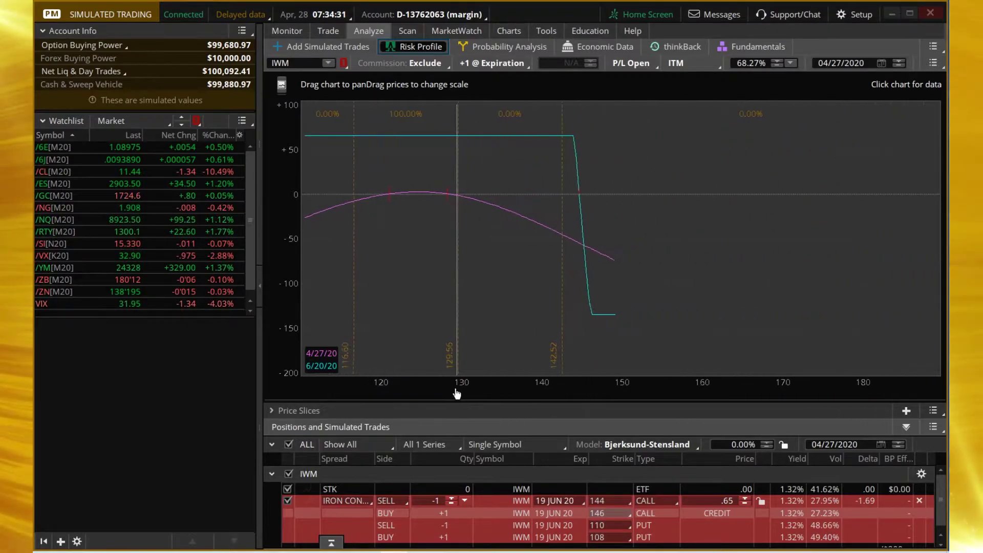
{"action": "left_click_drag", "start_coordinate": [454, 348], "coordinate": [610, 299]}
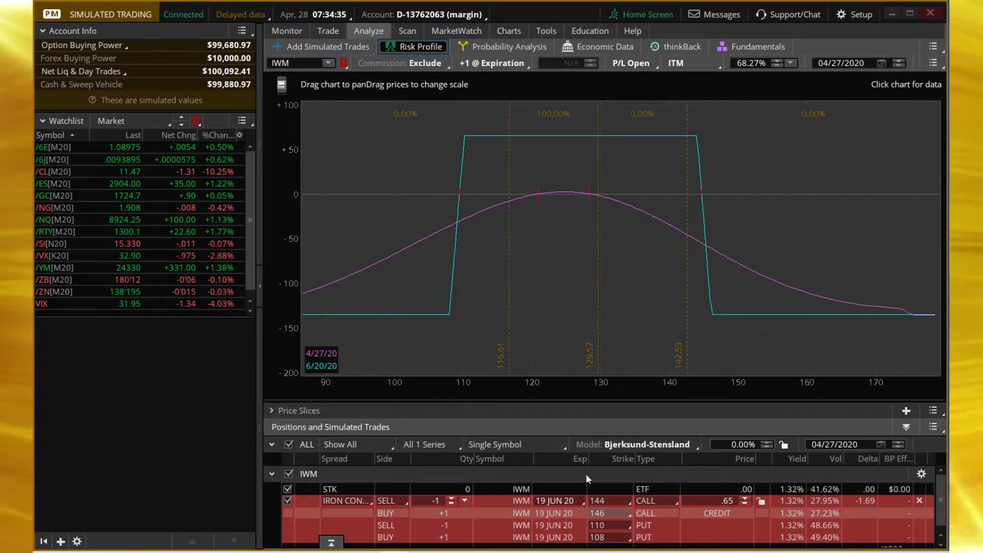
{"action": "left_click", "coordinate": [882, 63]}
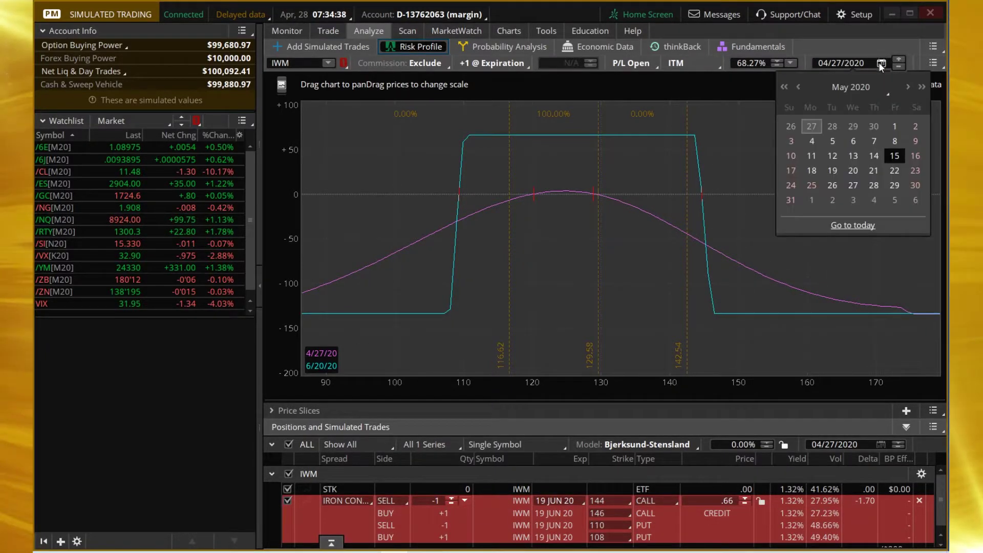
{"action": "left_click", "coordinate": [910, 86]}
{"action": "left_click", "coordinate": [895, 155]}
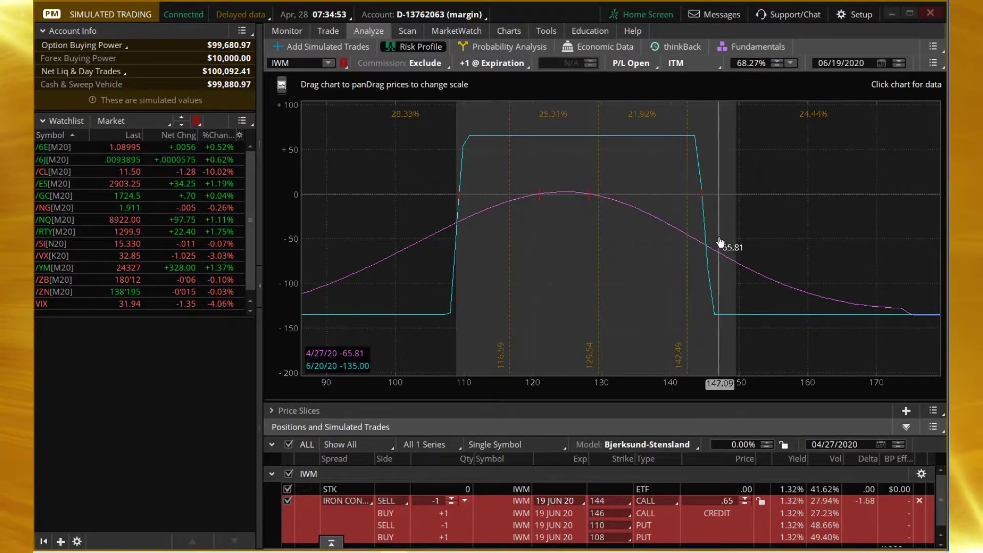
Set the price slices to the 6/20/20 break-evens
{"action": "left_click", "coordinate": [935, 412]}
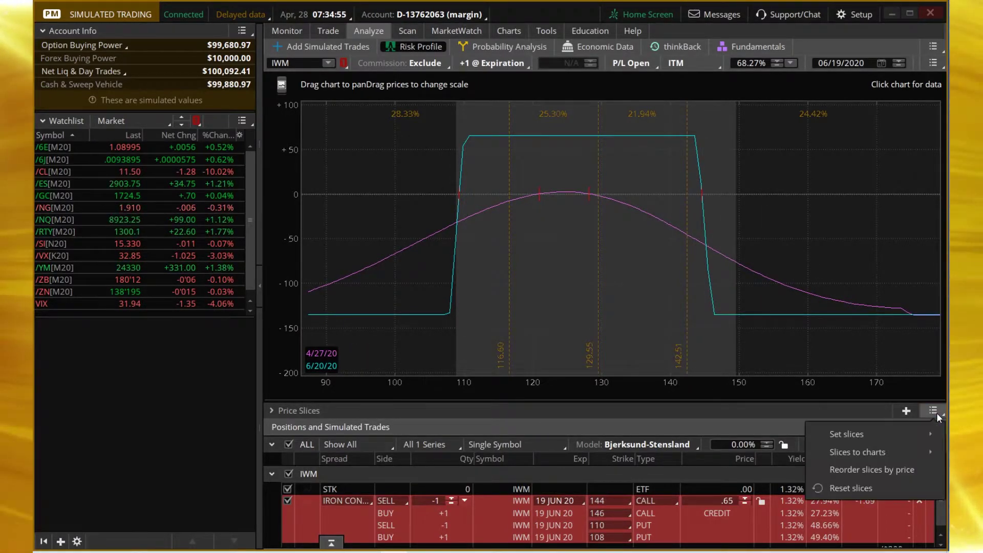
{"action": "mouse_move", "coordinate": [868, 434]}
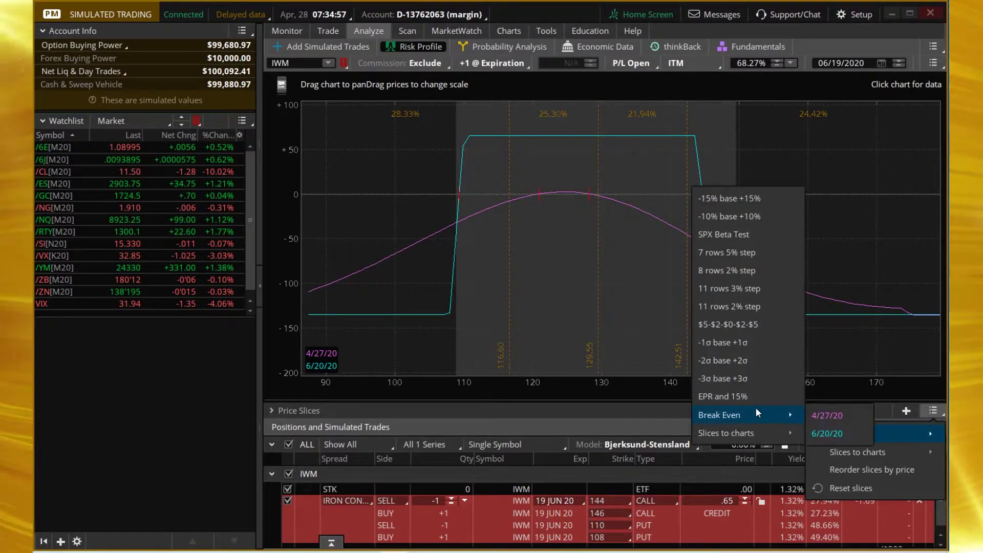
{"action": "left_click", "coordinate": [828, 434]}
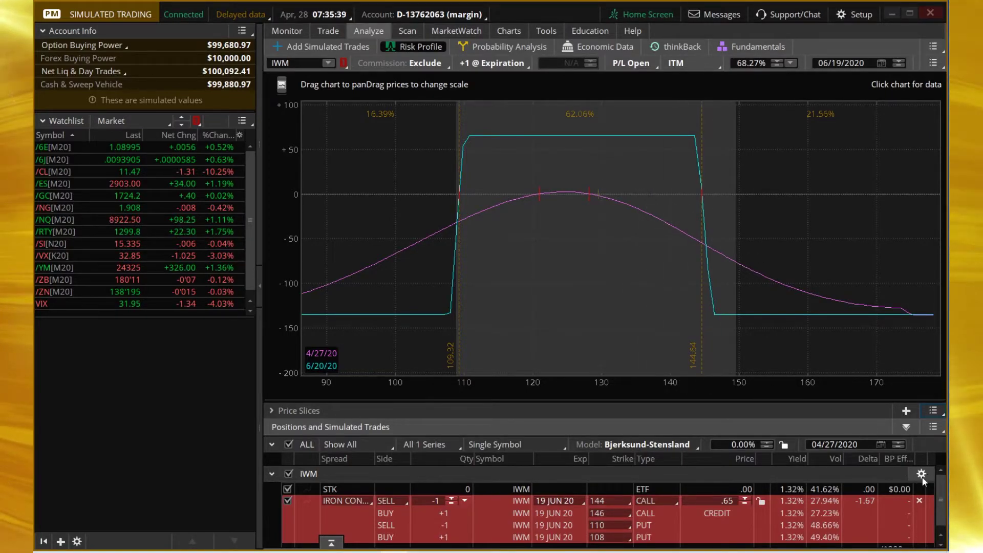
Send the break-even slices to the IWM chart, then return to Analyze
{"action": "left_click", "coordinate": [931, 411]}
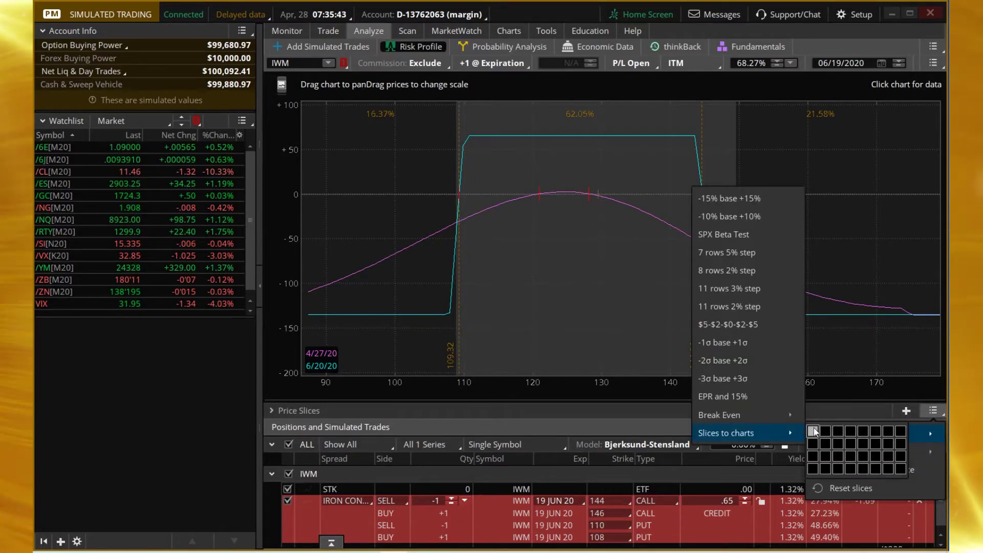
{"action": "left_click", "coordinate": [815, 427]}
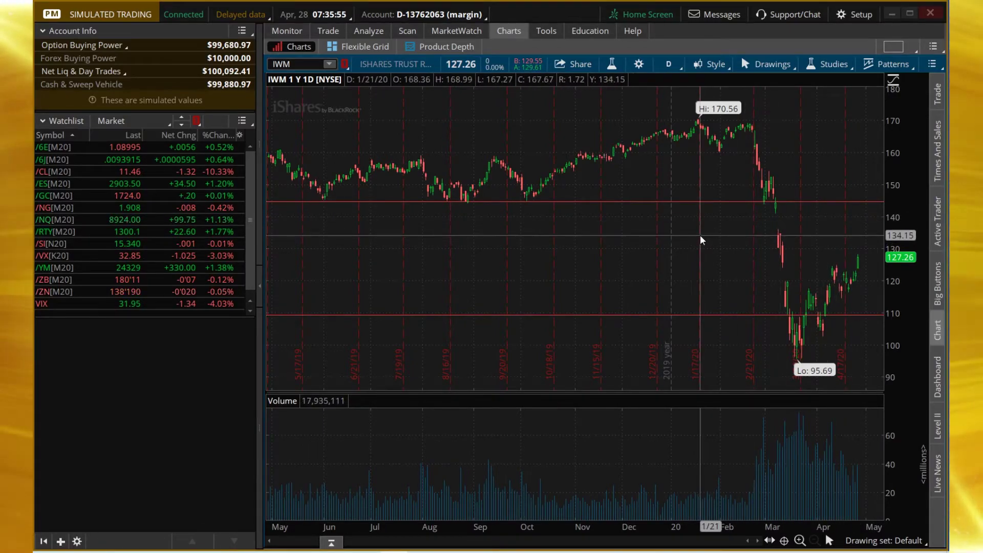
{"action": "left_click", "coordinate": [369, 31]}
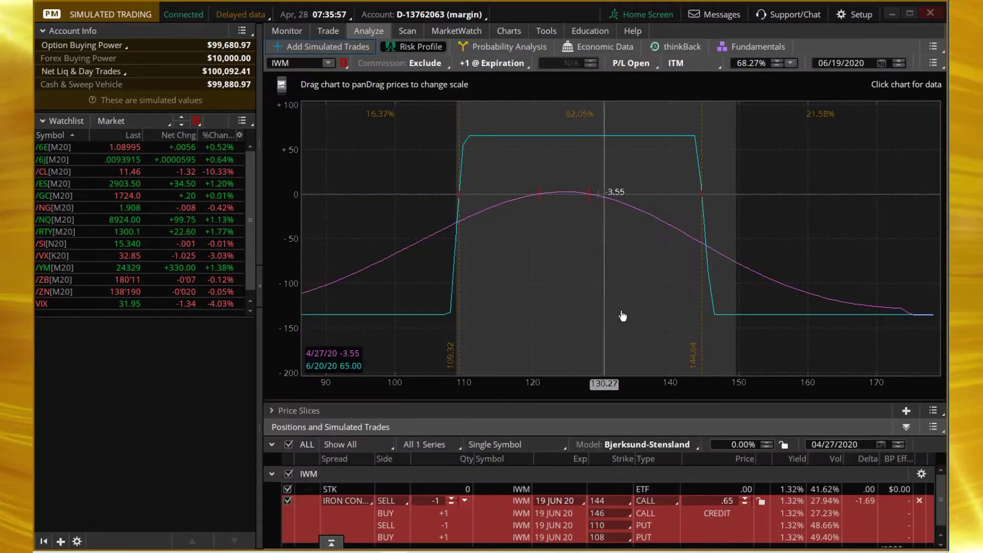
Open Confirm and send for the iron condor row and move the confirmation dialog up
{"action": "right_click", "coordinate": [717, 516]}
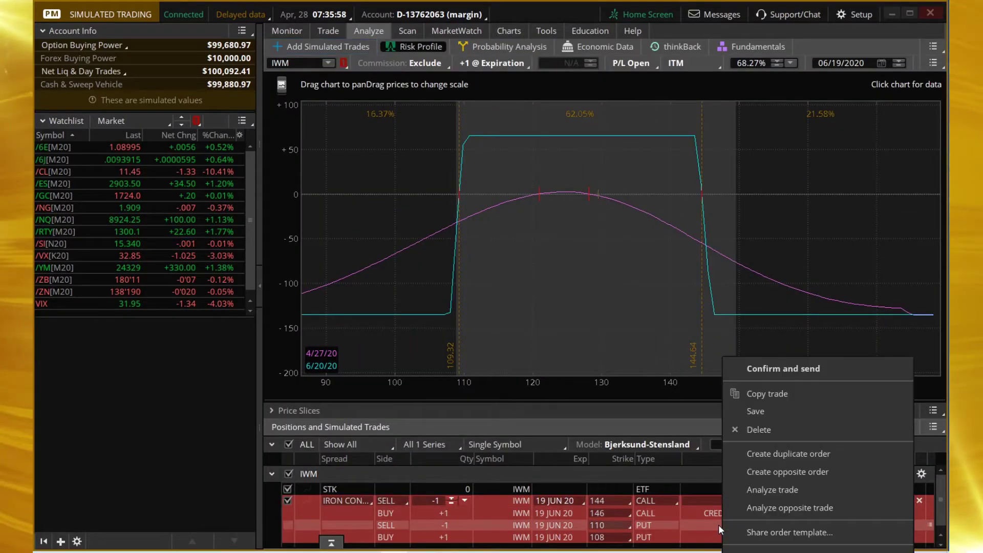
{"action": "left_click", "coordinate": [769, 368]}
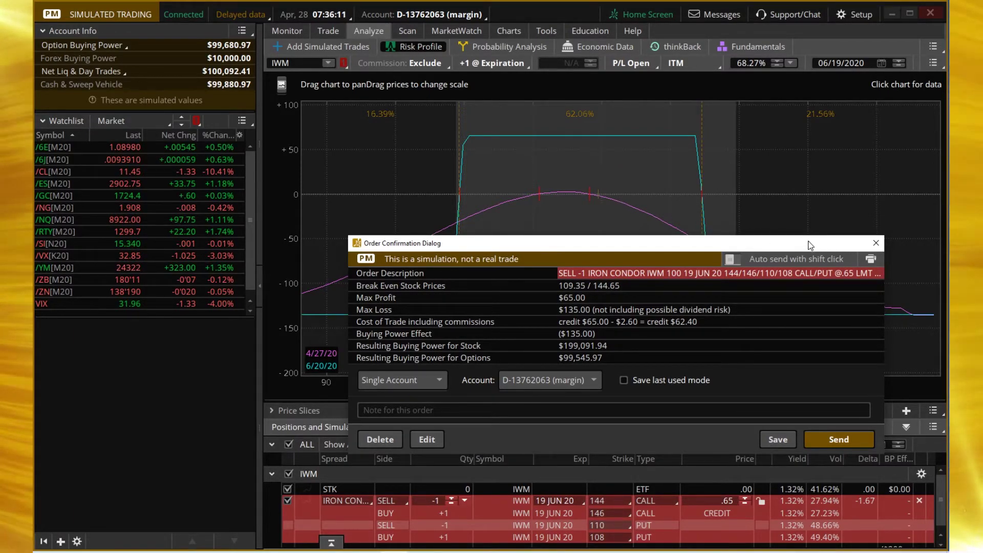
{"action": "left_click_drag", "start_coordinate": [809, 245], "coordinate": [814, 213]}
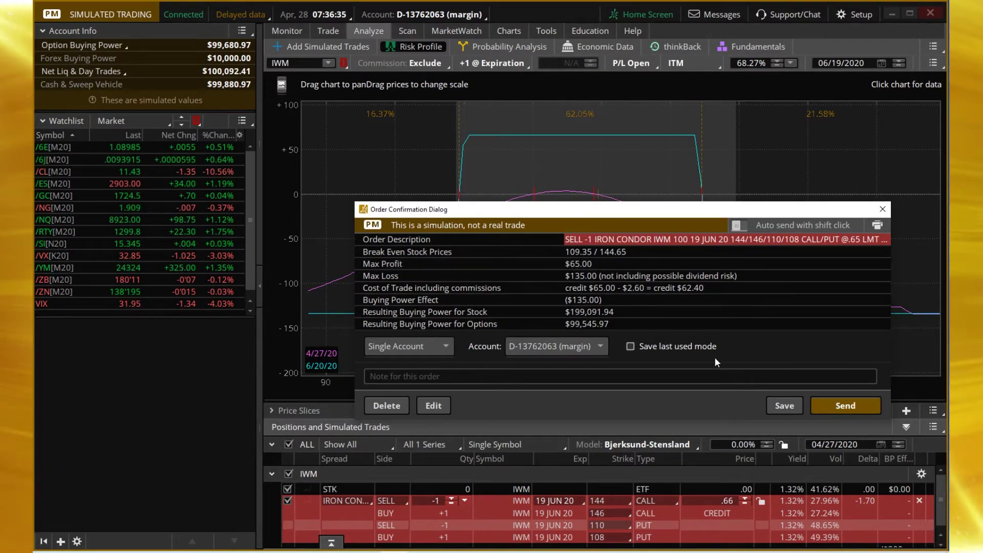
Send the .65 credit order and check it under Monitor's Working Orders
{"action": "left_click", "coordinate": [846, 405]}
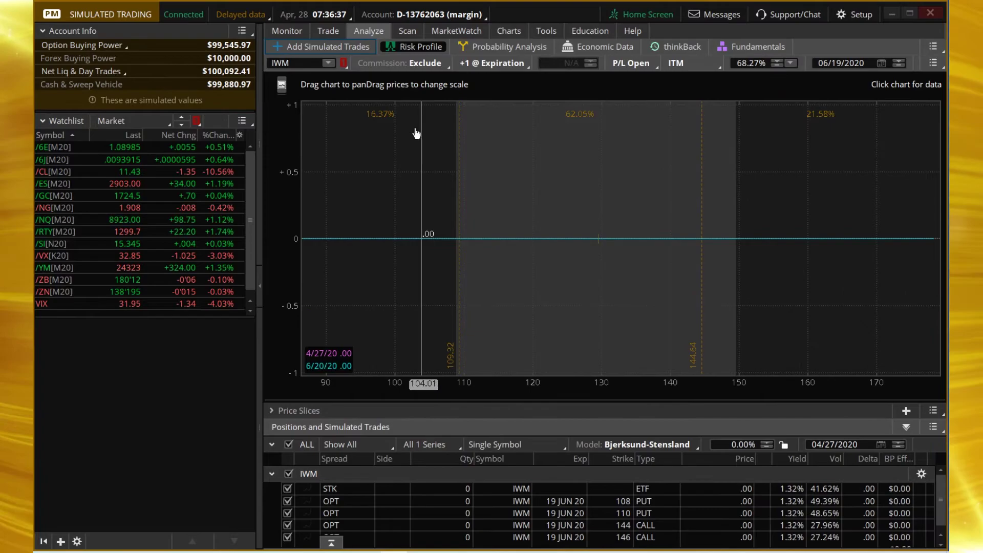
{"action": "left_click", "coordinate": [287, 31]}
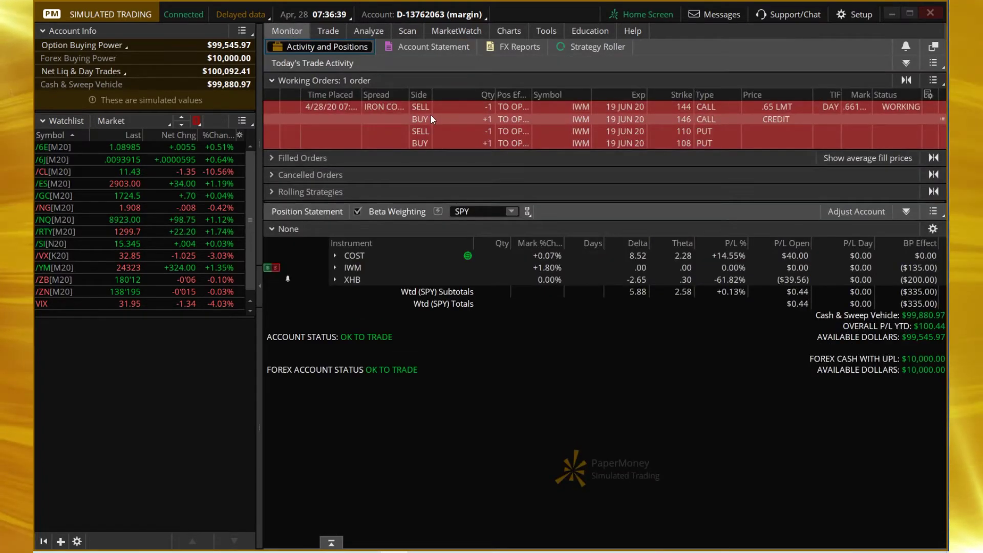